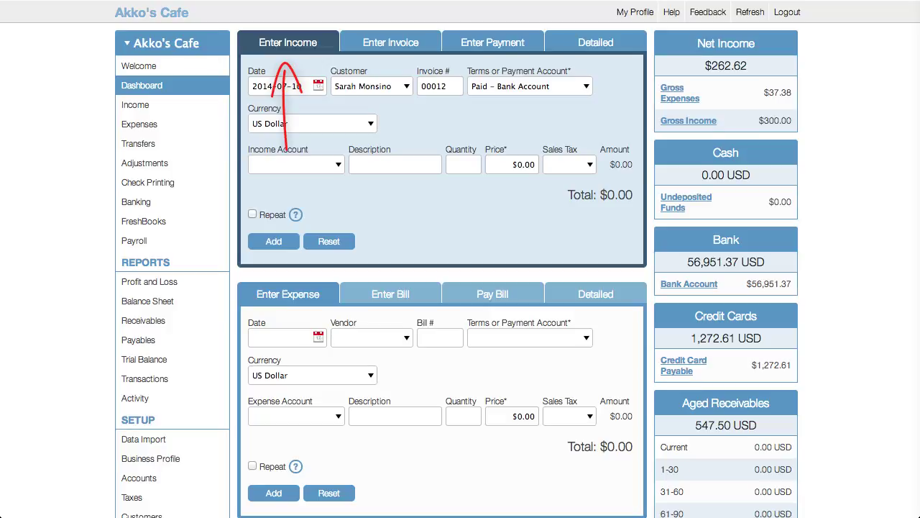
{"action": "left_click", "coordinate": [398, 47]}
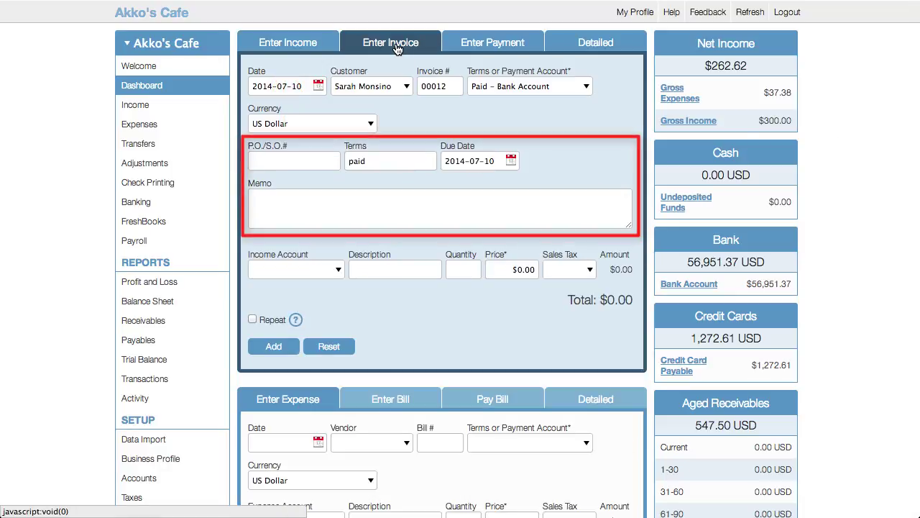
{"action": "left_click", "coordinate": [319, 47]}
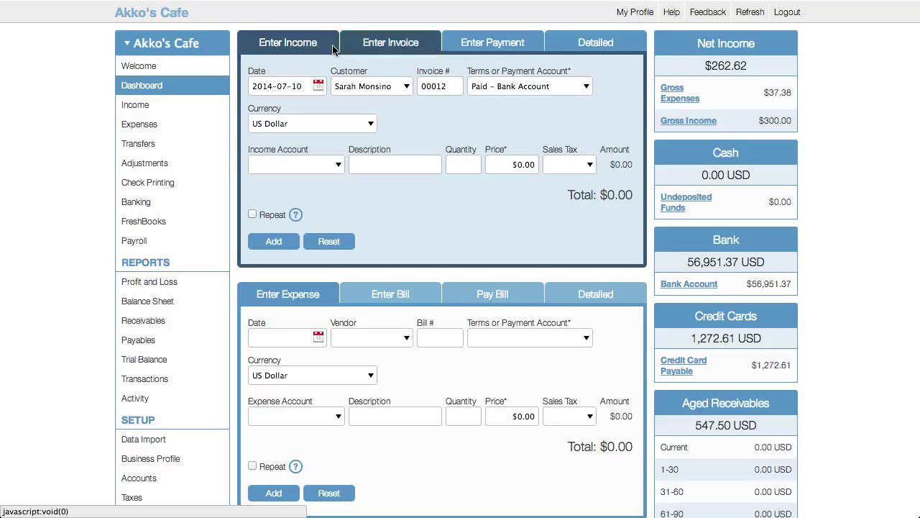
{"action": "left_click", "coordinate": [581, 86]}
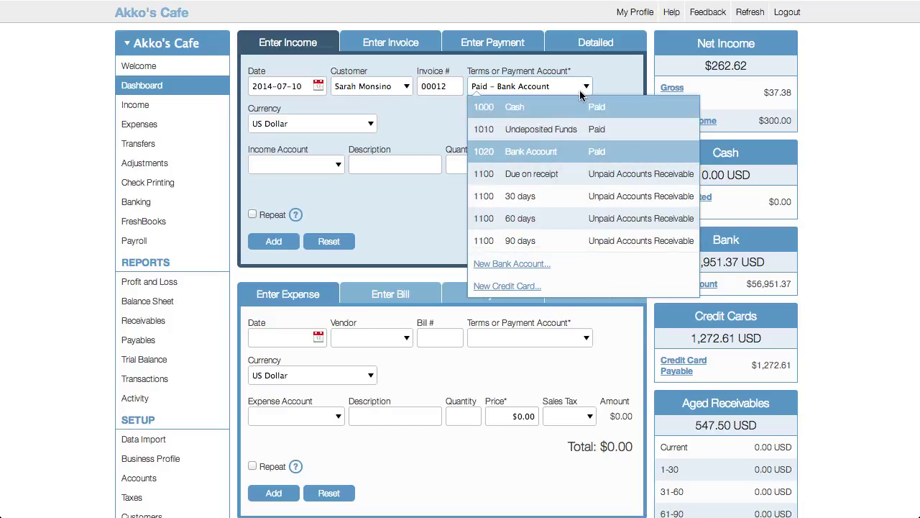
{"action": "left_click", "coordinate": [581, 157]}
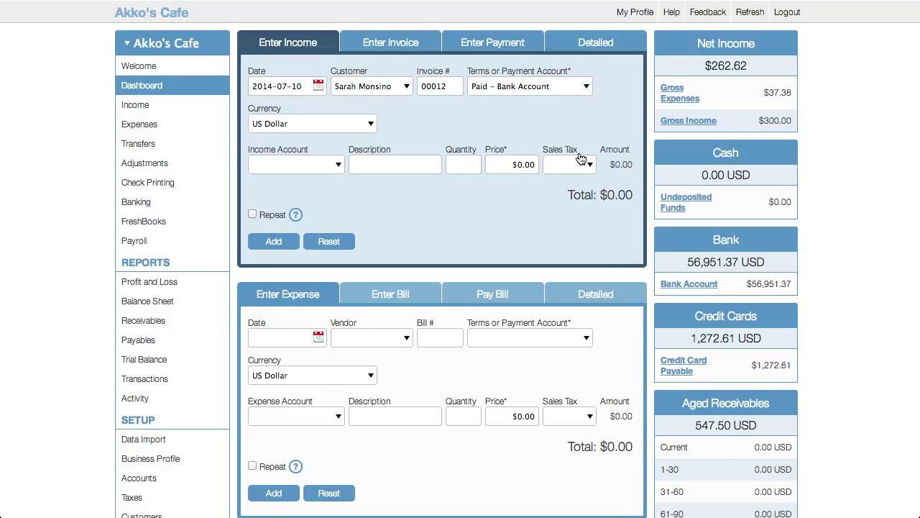
Step: Switch to the Enter Invoice form, then go to the Income page with its blank entry form
{"action": "left_click", "coordinate": [394, 45]}
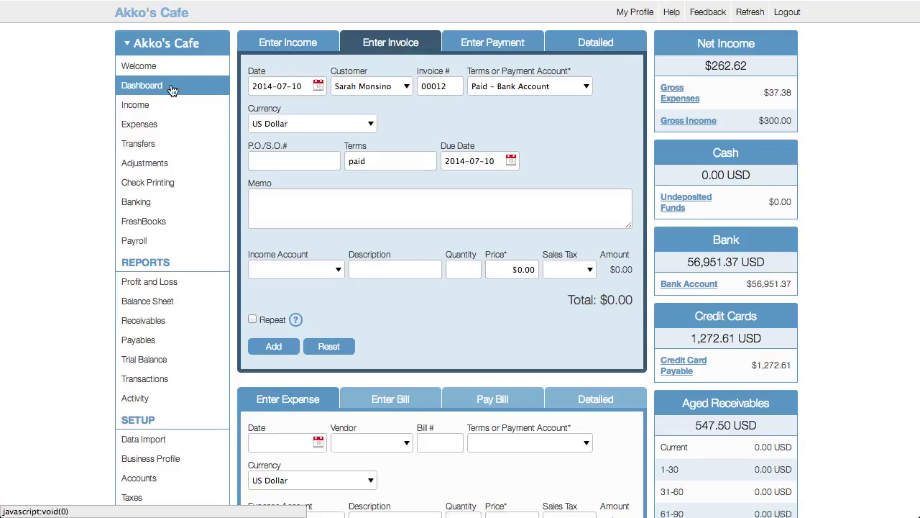
{"action": "left_click", "coordinate": [160, 107]}
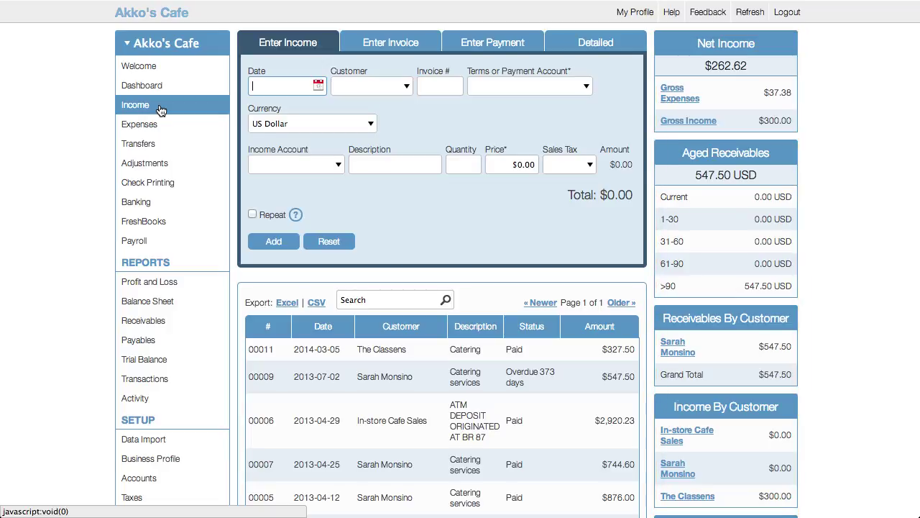
{"action": "left_click", "coordinate": [250, 84]}
{"action": "key", "text": "Tab"}
{"action": "key", "text": "Tab"}
{"action": "key", "text": "Tab"}
{"action": "key", "text": "Tab"}
{"action": "key", "text": "Tab"}
{"action": "left_click", "coordinate": [349, 87]}
{"action": "left_click", "coordinate": [441, 85]}
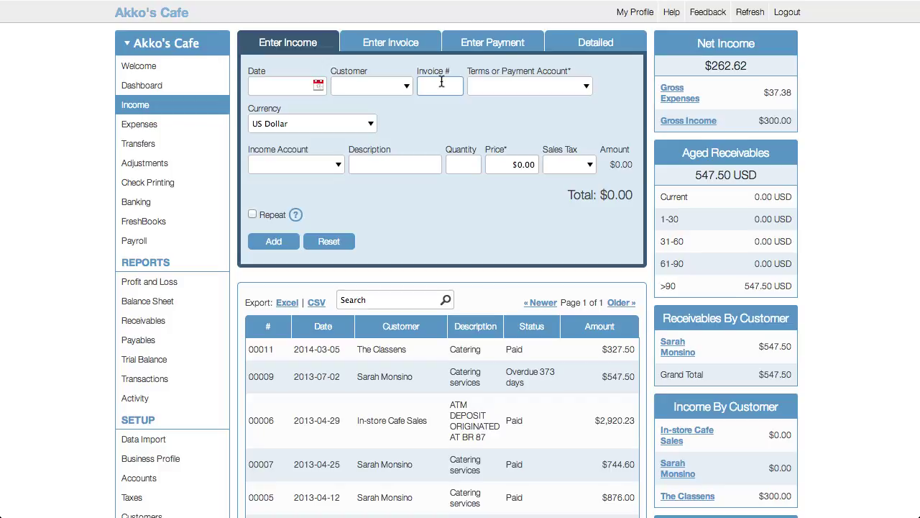
{"action": "left_click", "coordinate": [397, 84]}
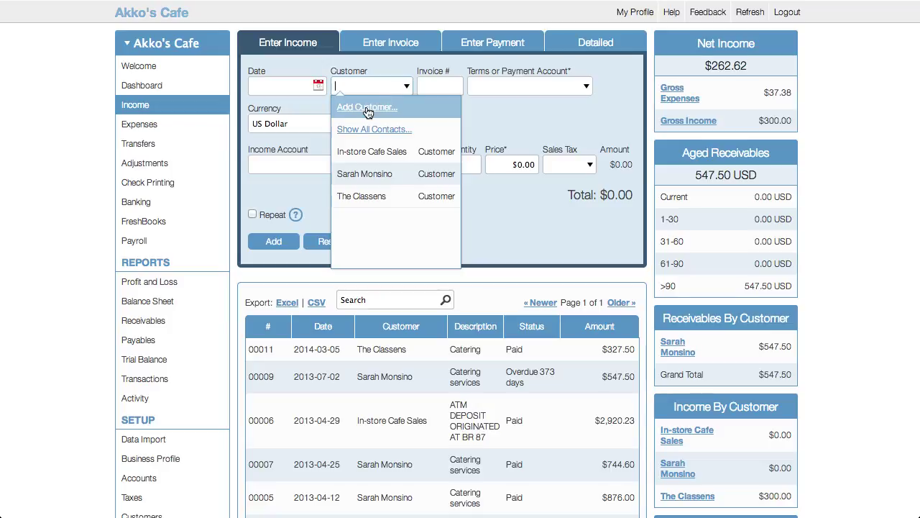
{"action": "left_click", "coordinate": [317, 164]}
{"action": "left_click", "coordinate": [316, 164]}
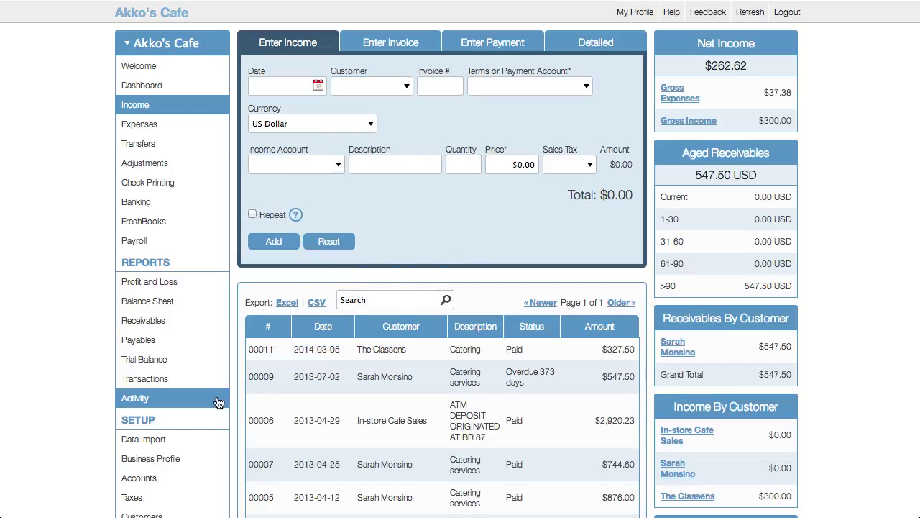
{"action": "scroll", "coordinate": [207, 432], "scroll_direction": "down", "scroll_amount": 1}
{"action": "scroll", "coordinate": [178, 463], "scroll_direction": "down", "scroll_amount": 2}
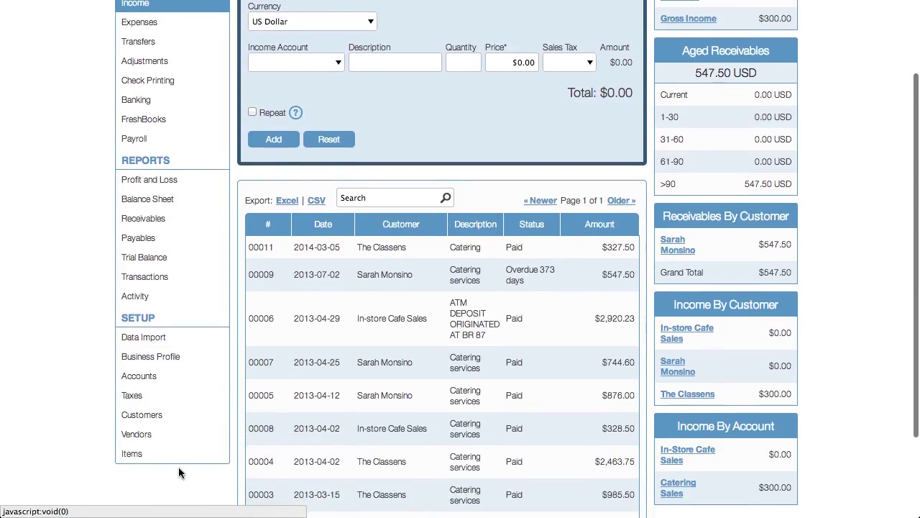
{"action": "left_click", "coordinate": [177, 457]}
{"action": "left_click", "coordinate": [324, 320]}
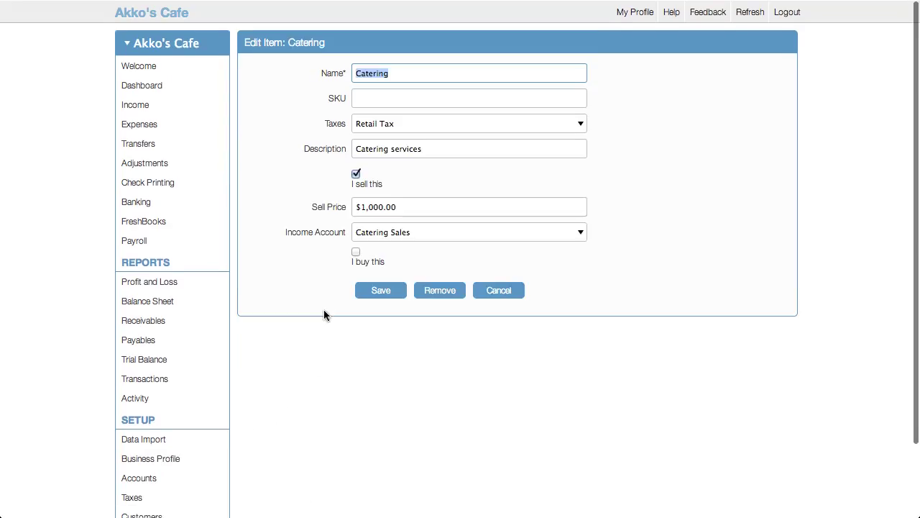
{"action": "left_click", "coordinate": [355, 252]}
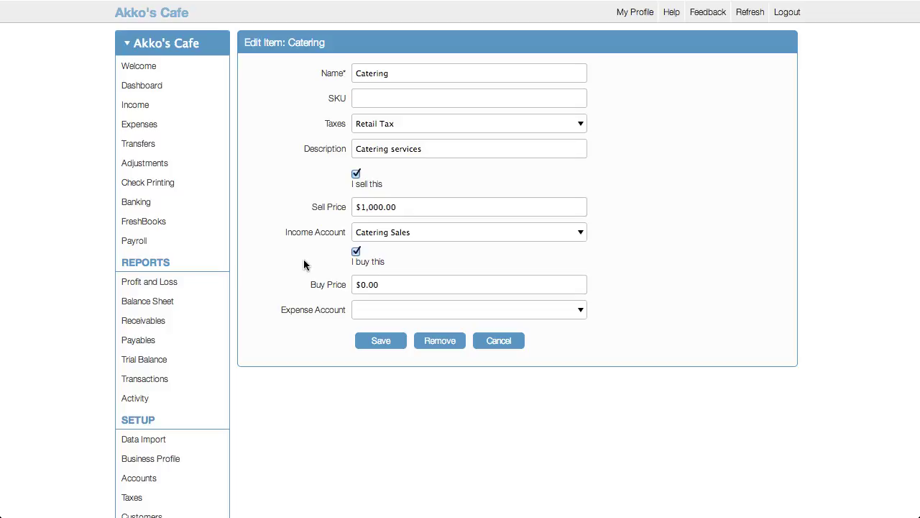
{"action": "left_click", "coordinate": [171, 104]}
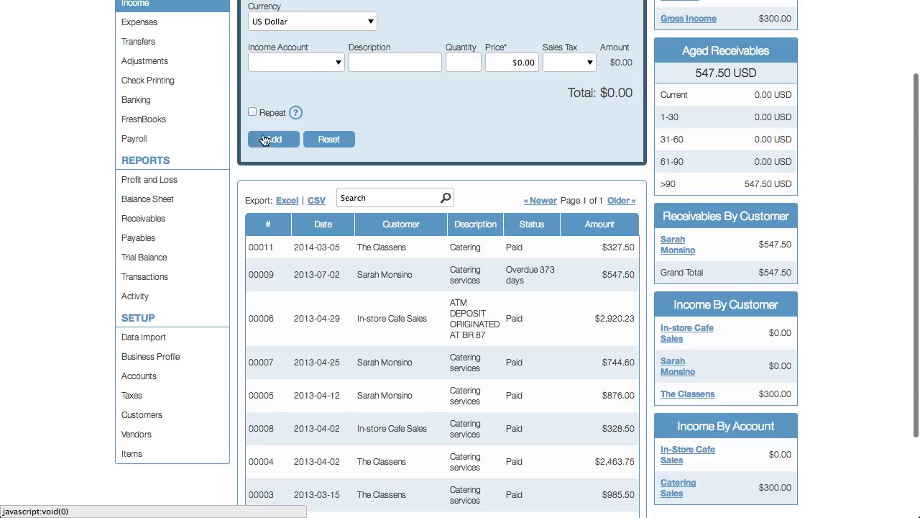
Step: Set the first line to the Catering item: $1,000.00 with 9.5% Retail Tax, totalling $1,095.00
{"action": "left_click", "coordinate": [282, 163]}
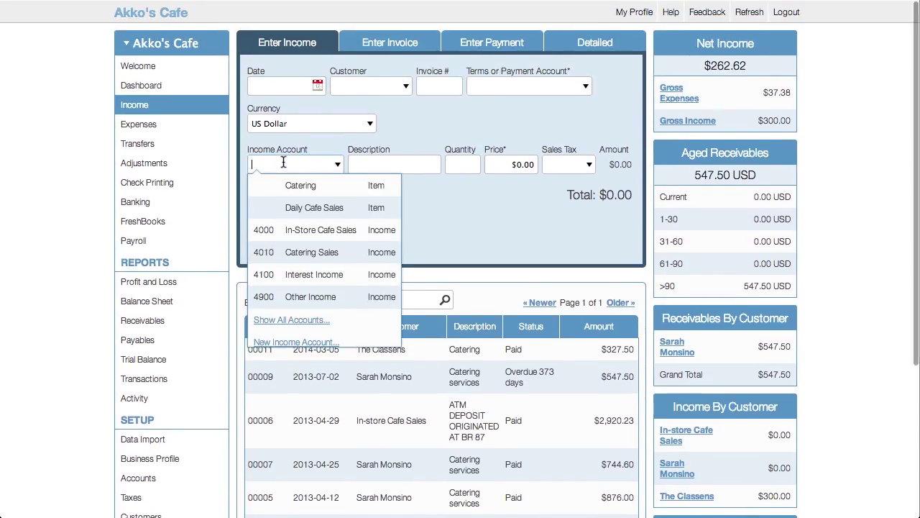
{"action": "left_click", "coordinate": [338, 189]}
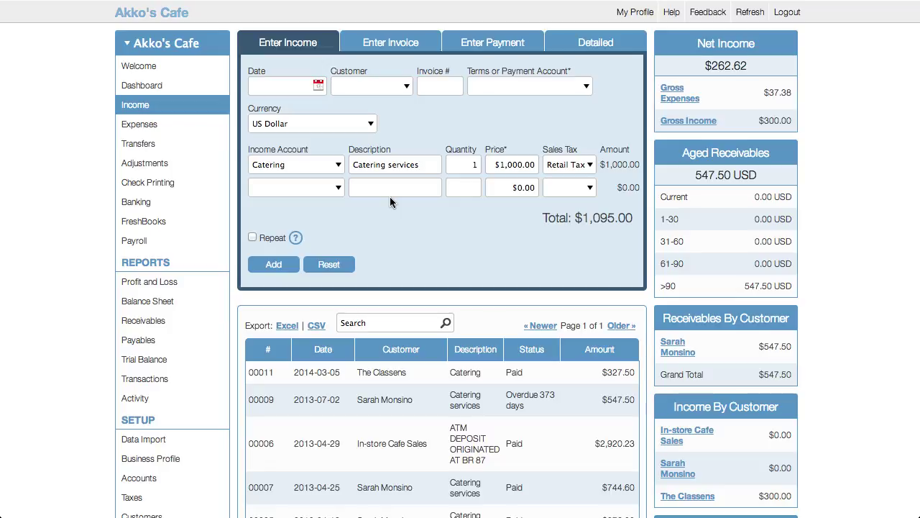
{"action": "left_click", "coordinate": [313, 186]}
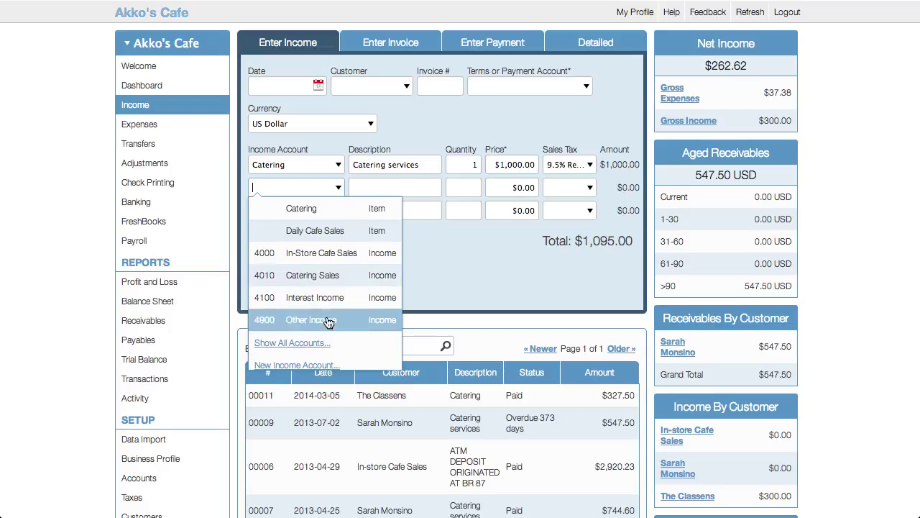
Step: Add a second line charged to Bank Charges & Interest Expense priced at -5.00
{"action": "left_click", "coordinate": [325, 343]}
{"action": "scroll", "coordinate": [335, 280], "scroll_direction": "down", "scroll_amount": 10}
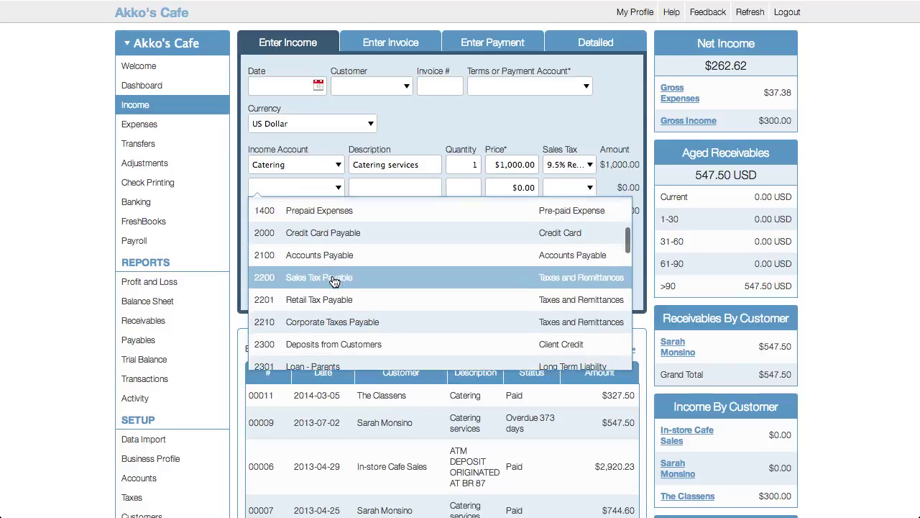
{"action": "scroll", "coordinate": [334, 280], "scroll_direction": "down", "scroll_amount": 8}
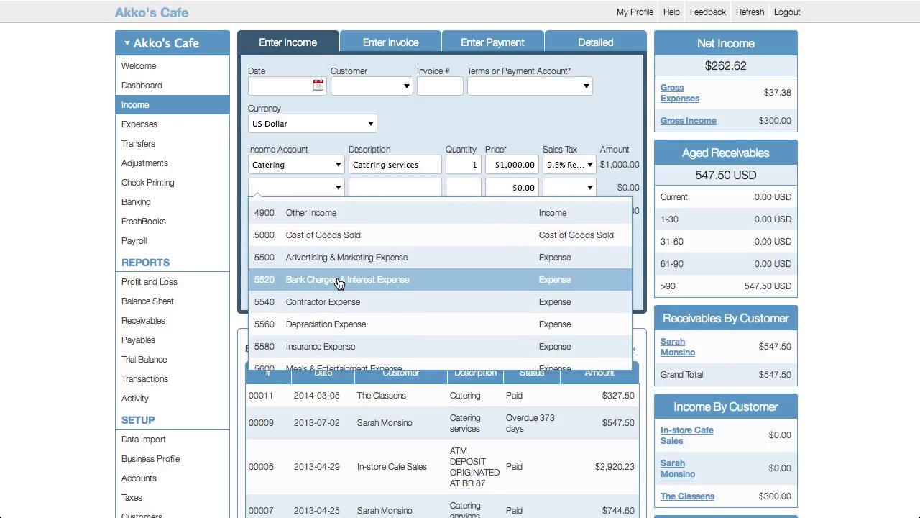
{"action": "left_click", "coordinate": [335, 281]}
{"action": "left_click", "coordinate": [494, 190]}
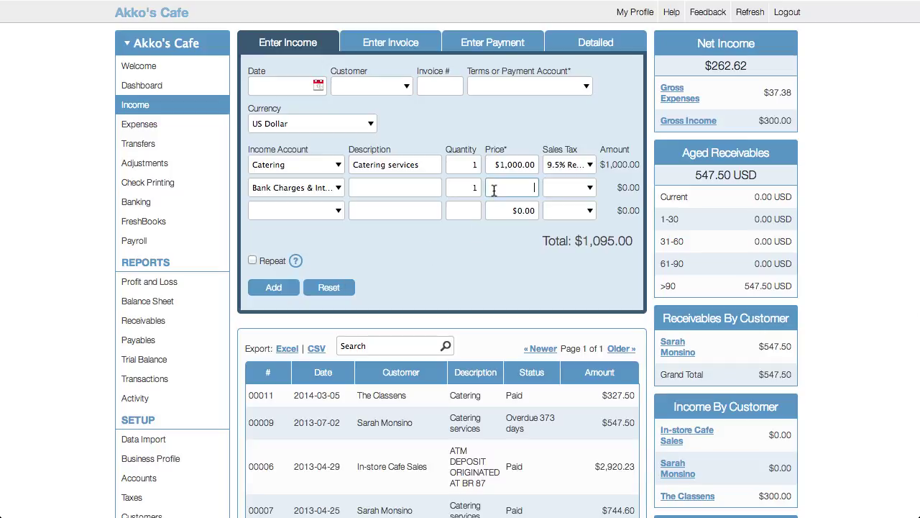
{"action": "type", "text": "-5.00"}
{"action": "left_click", "coordinate": [469, 187]}
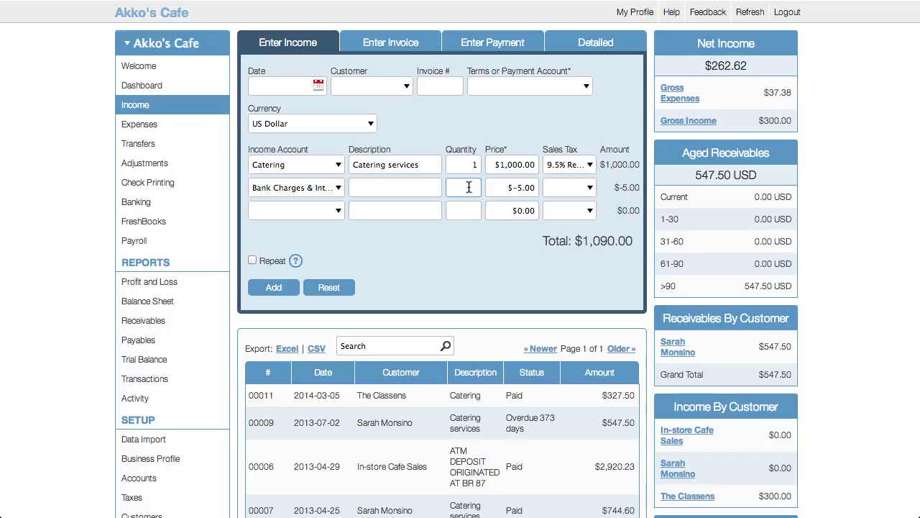
Step: Change the Catering line's sales tax to 5.50%, bringing the total to $1,050.00
{"action": "left_click", "coordinate": [553, 165]}
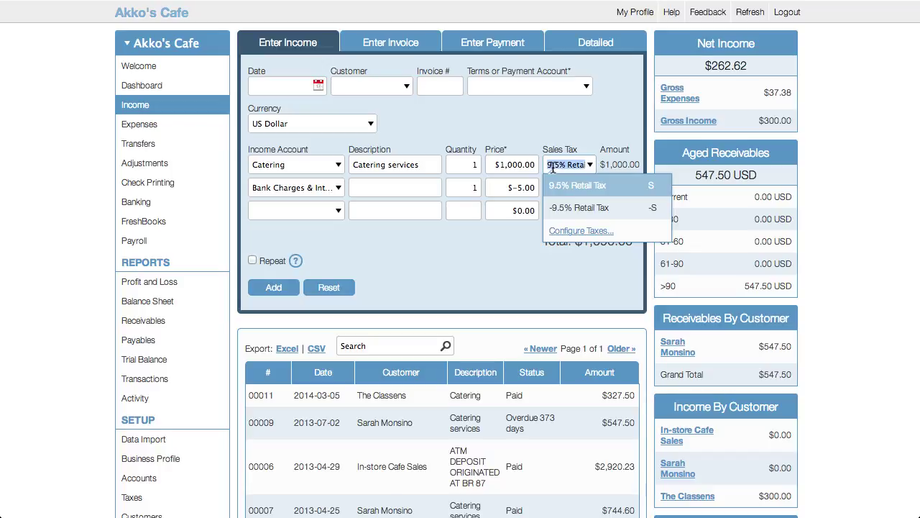
{"action": "type", "text": "5.5%"}
{"action": "key", "text": "Tab"}
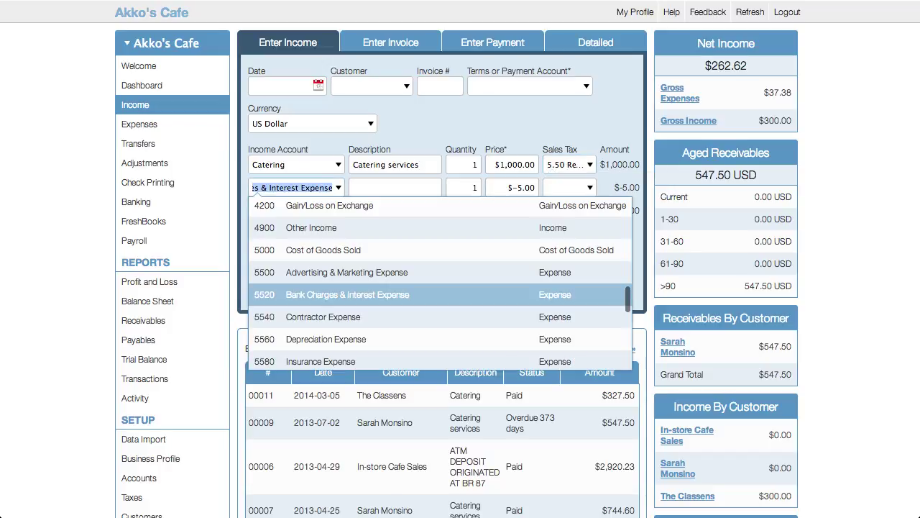
{"action": "left_click", "coordinate": [596, 140]}
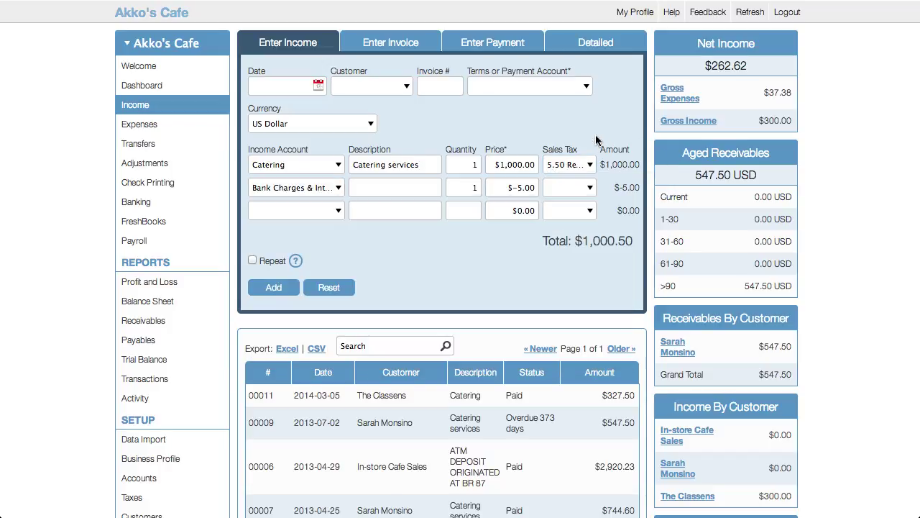
{"action": "left_click", "coordinate": [573, 163]}
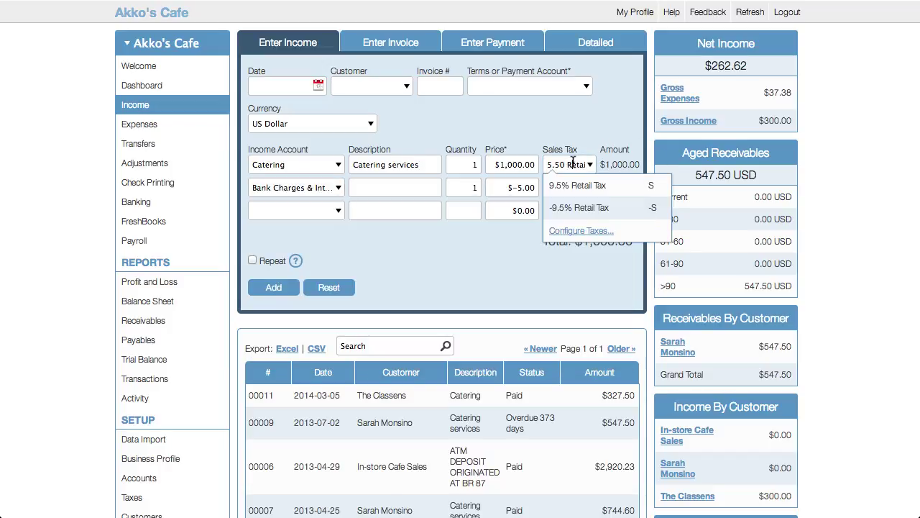
{"action": "type", "text": "5.50%S"}
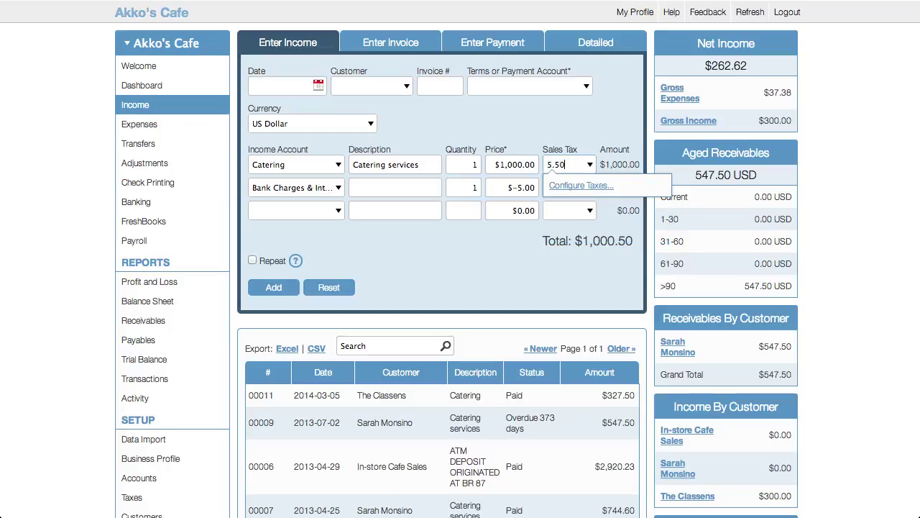
{"action": "key", "text": "Tab"}
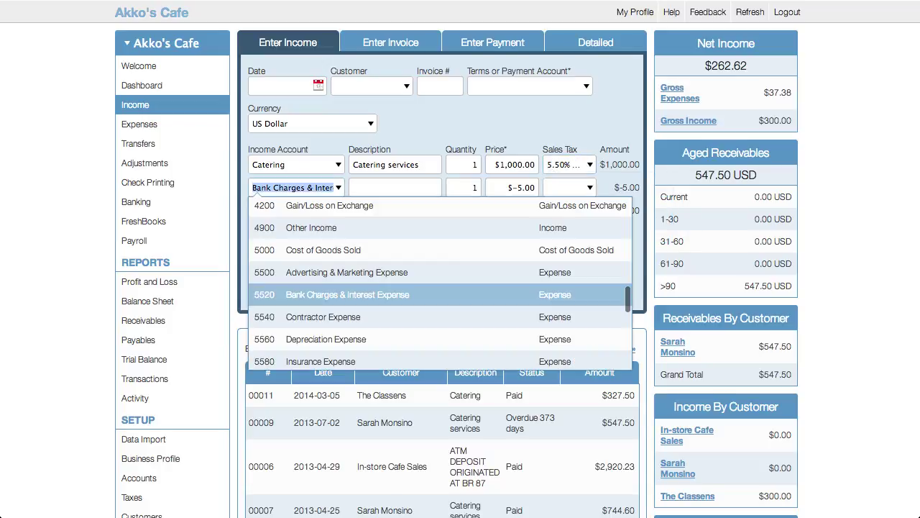
{"action": "left_click", "coordinate": [591, 142]}
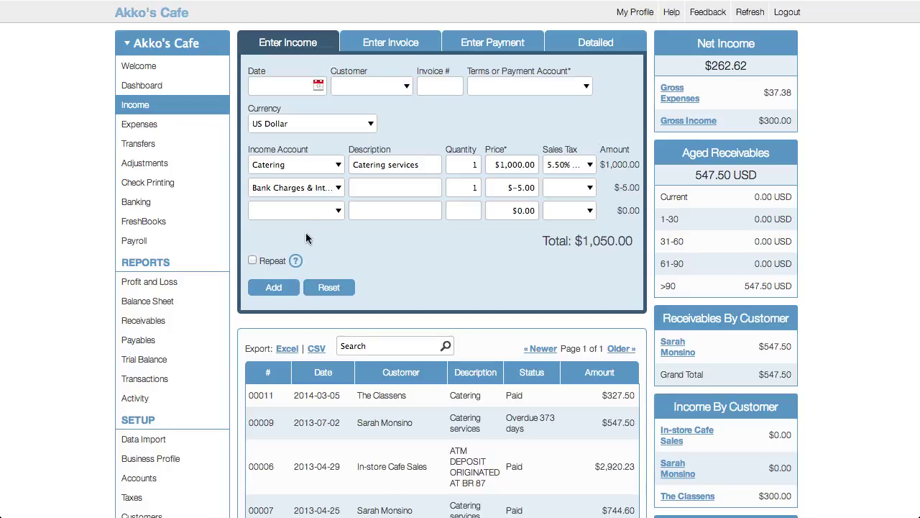
Step: Turn on Repeat from 2013-07-03 to 2015-07-10 and change the frequency from Daily to Weekly
{"action": "left_click", "coordinate": [253, 260]}
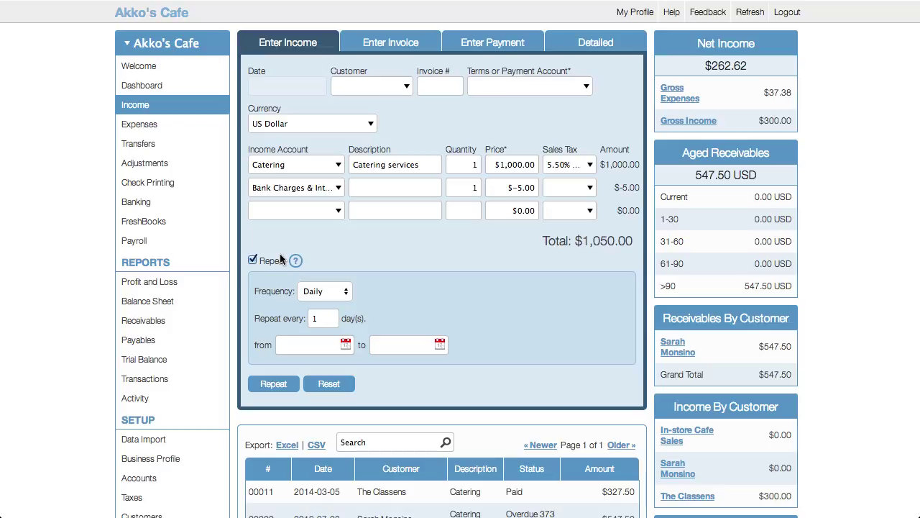
{"action": "left_click", "coordinate": [344, 345]}
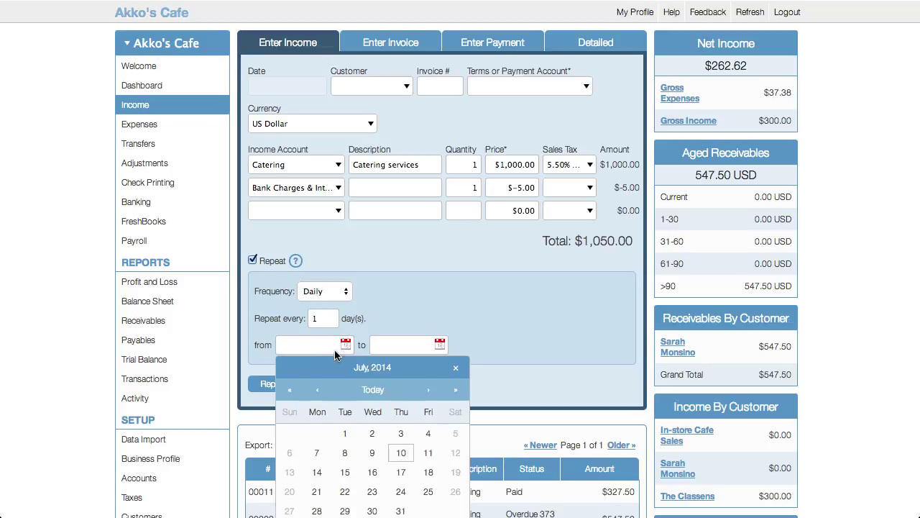
{"action": "left_click", "coordinate": [289, 389]}
{"action": "left_click", "coordinate": [372, 433]}
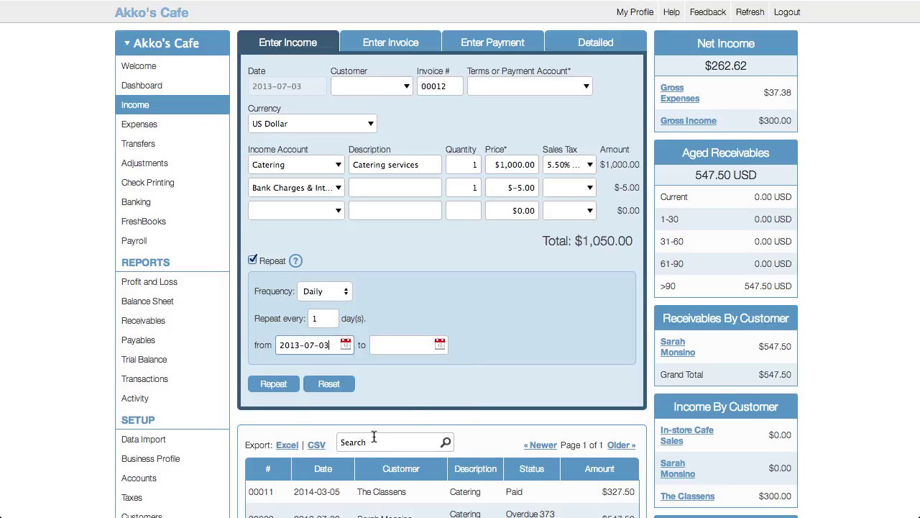
{"action": "left_click", "coordinate": [441, 345]}
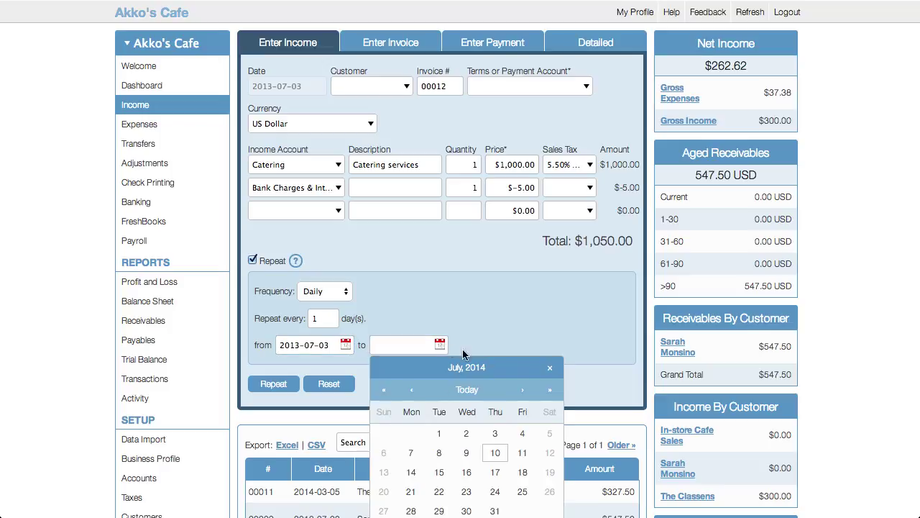
{"action": "left_click", "coordinate": [550, 390]}
{"action": "left_click", "coordinate": [522, 450]}
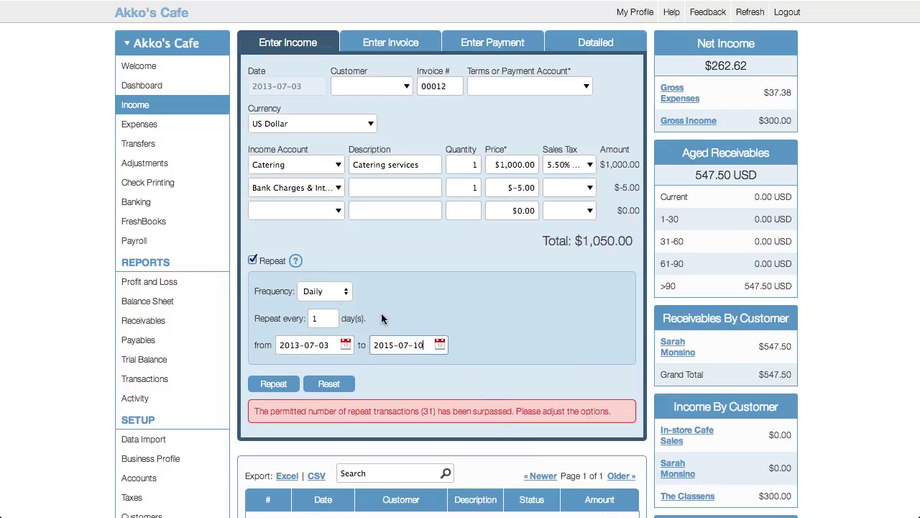
{"action": "left_click", "coordinate": [335, 292]}
{"action": "left_click", "coordinate": [332, 302]}
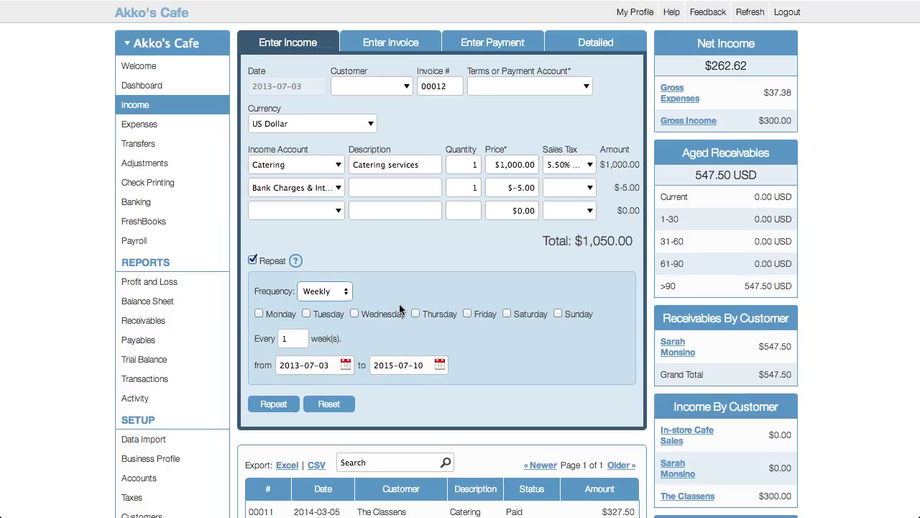
{"action": "left_click", "coordinate": [344, 293]}
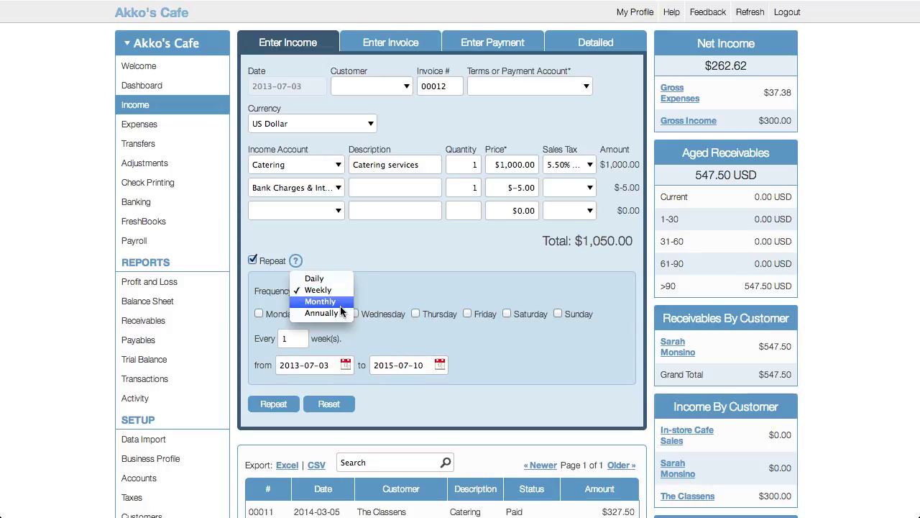
Step: Preview a Monthly frequency, then turn off Repeat so the $1,050.00 entry stays single
{"action": "left_click", "coordinate": [338, 302]}
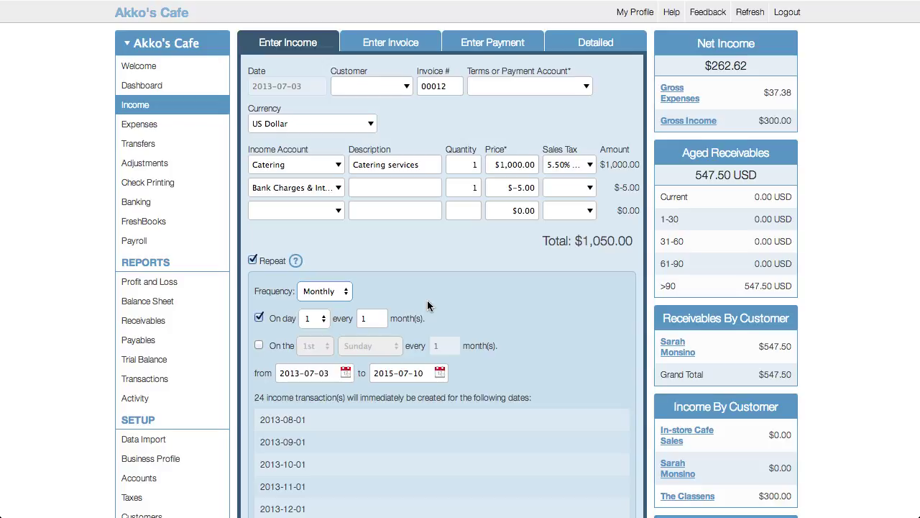
{"action": "left_click", "coordinate": [252, 261]}
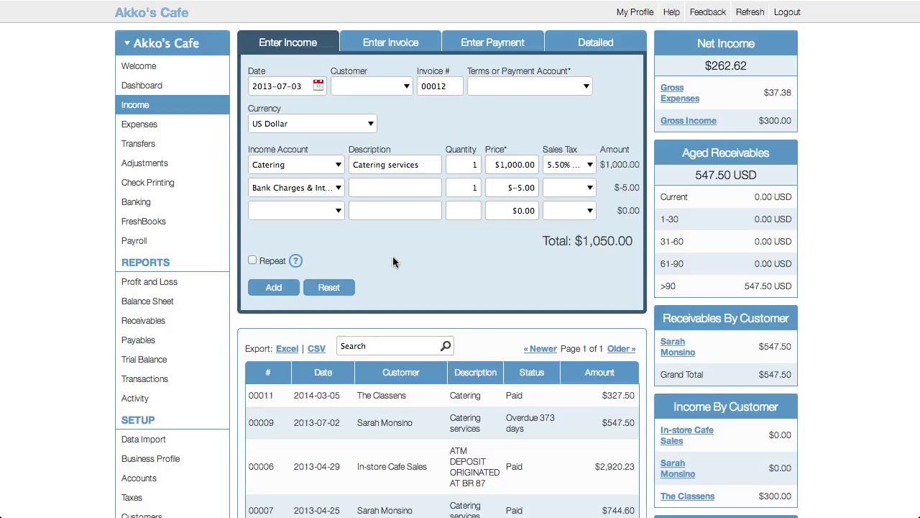
Step: Filter income by paid:false to show unpaid invoice 00009, then switch to the payment entry form
{"action": "left_click", "coordinate": [396, 344]}
{"action": "type", "text": "paid:false"}
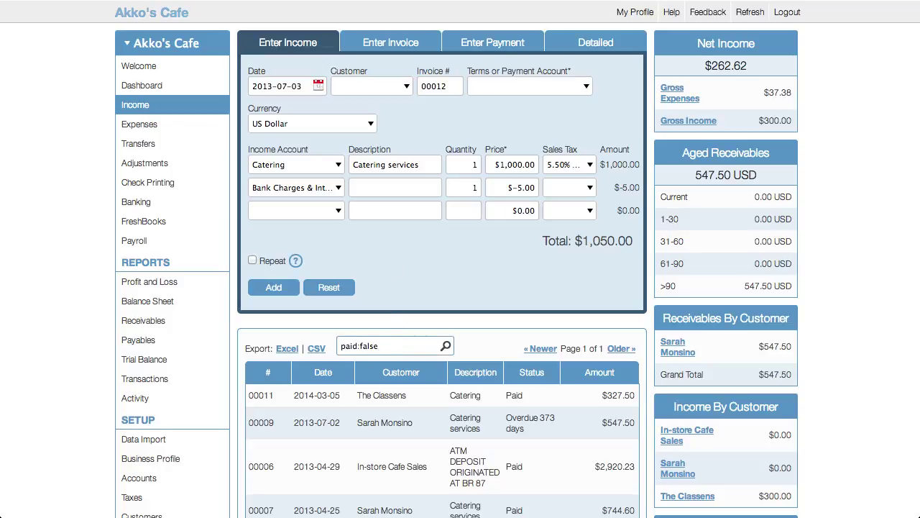
{"action": "left_click", "coordinate": [446, 346]}
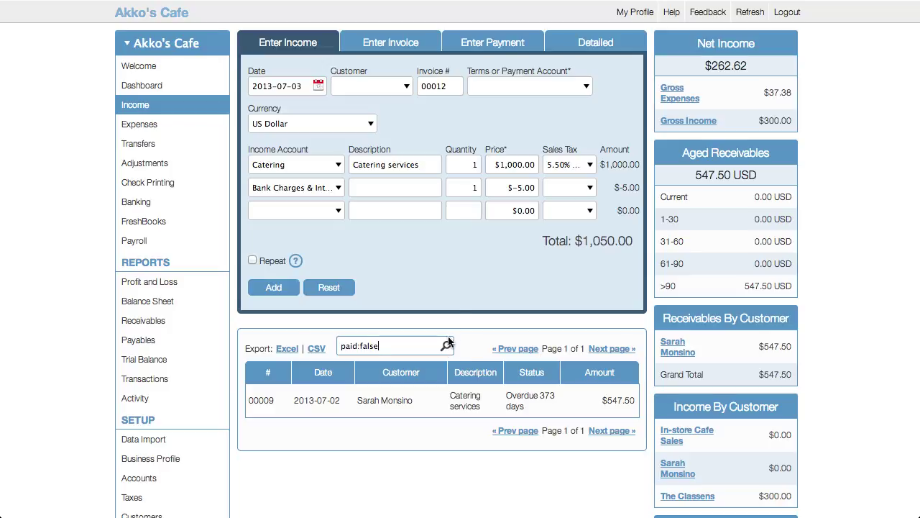
{"action": "left_click", "coordinate": [487, 49]}
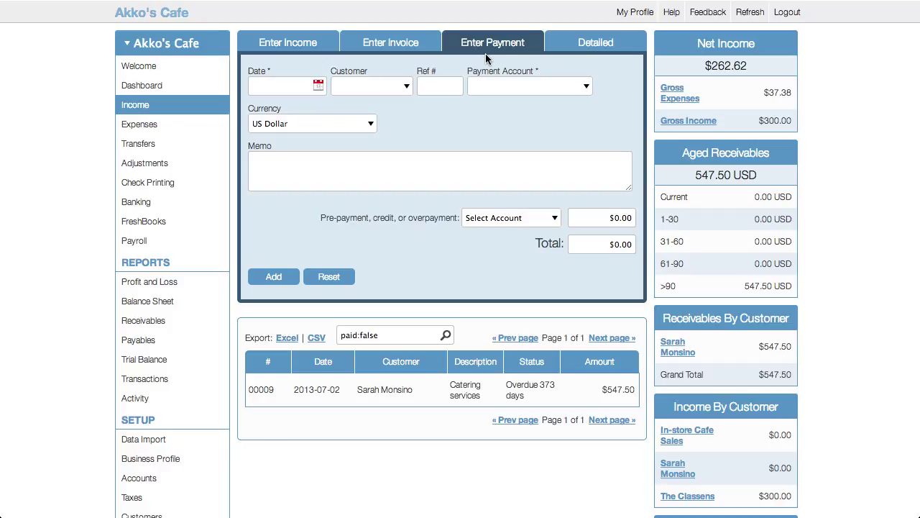
Step: Go through Expenses and Adjustments to the Check Printing page listing the $850.00 bill 00010
{"action": "left_click", "coordinate": [204, 130]}
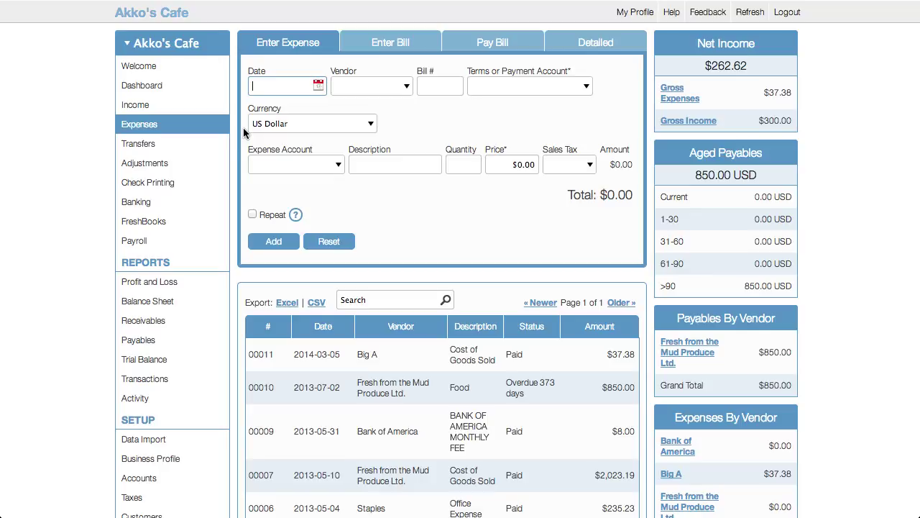
{"action": "left_click", "coordinate": [201, 163]}
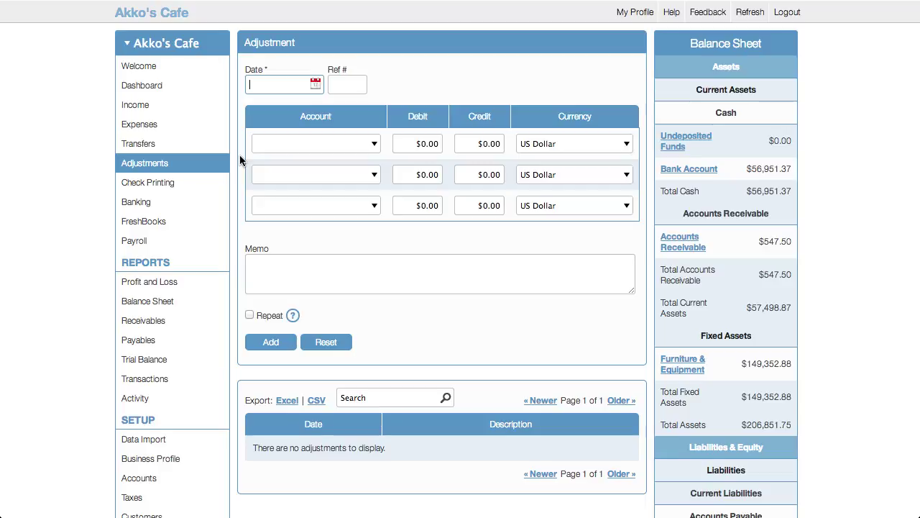
{"action": "left_click", "coordinate": [208, 184]}
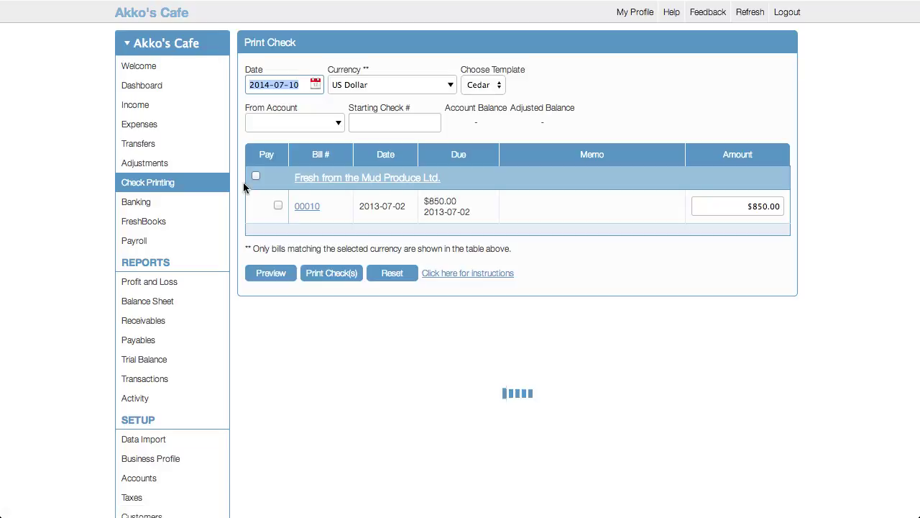